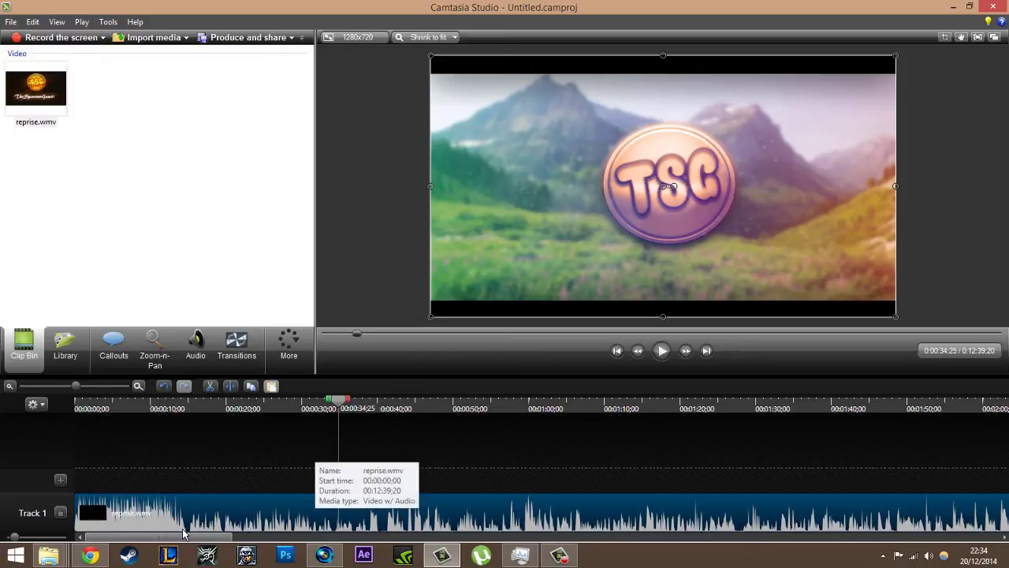
Try to set the clip speed of reprise.wmv on Track 1 to 500% of the original.
{"action": "left_click_drag", "start_coordinate": [303, 410], "coordinate": [334, 410]}
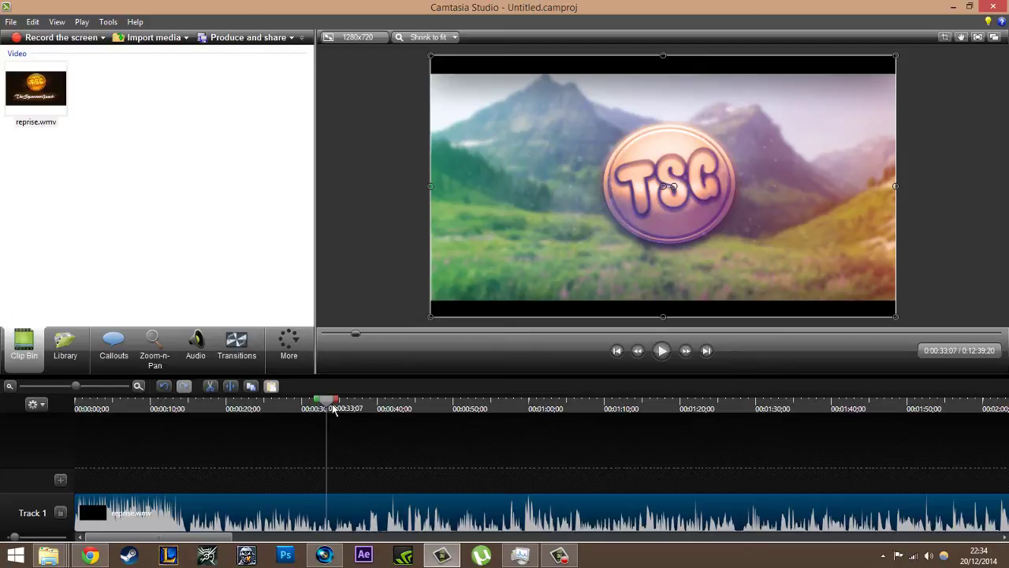
{"action": "right_click", "coordinate": [343, 519]}
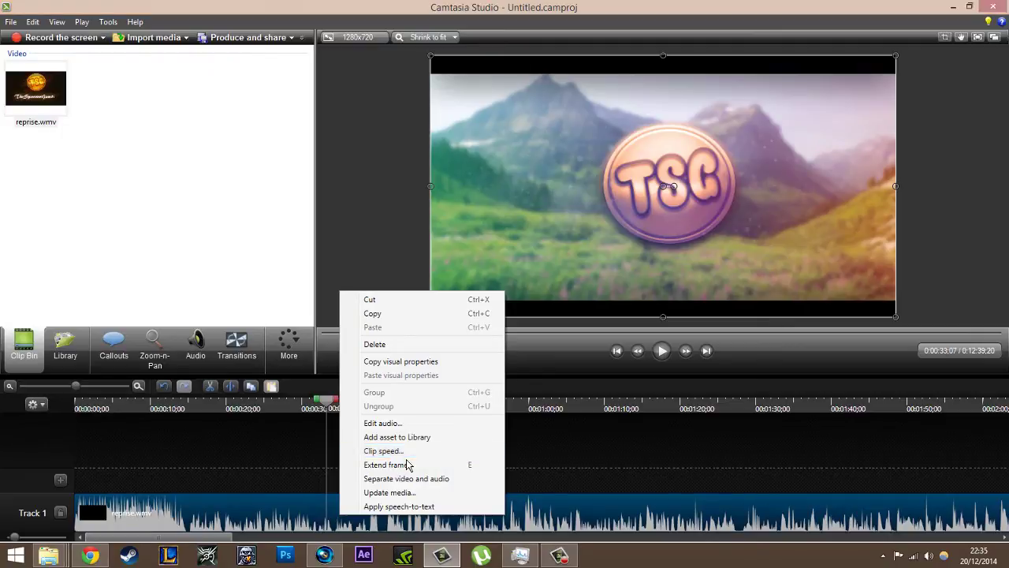
{"action": "left_click", "coordinate": [406, 459]}
{"action": "left_click_drag", "start_coordinate": [494, 223], "coordinate": [210, 128]}
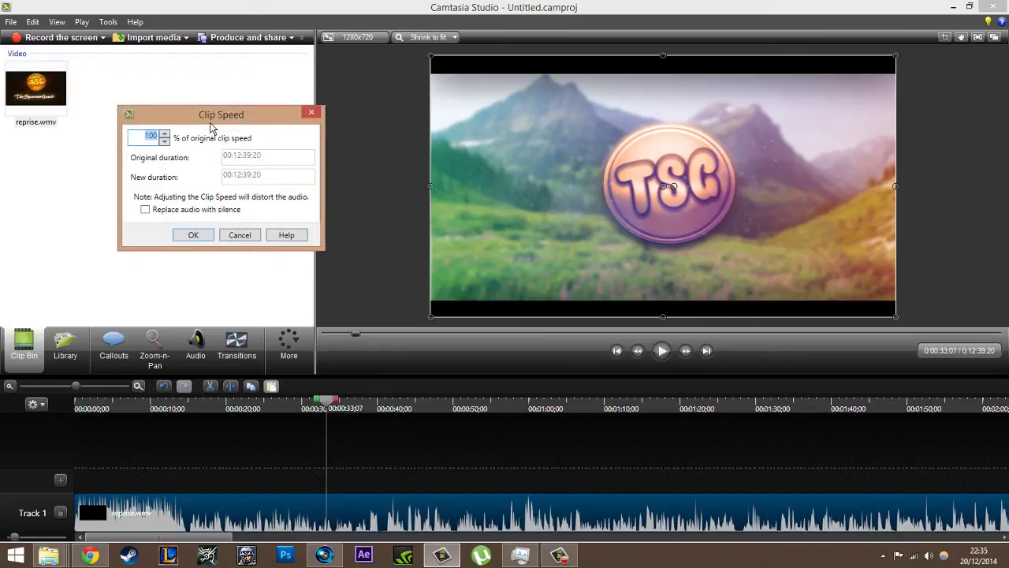
{"action": "left_click", "coordinate": [159, 141]}
{"action": "double_click", "coordinate": [158, 142]}
{"action": "key", "text": "BackSpace"}
{"action": "type", "text": "500"}
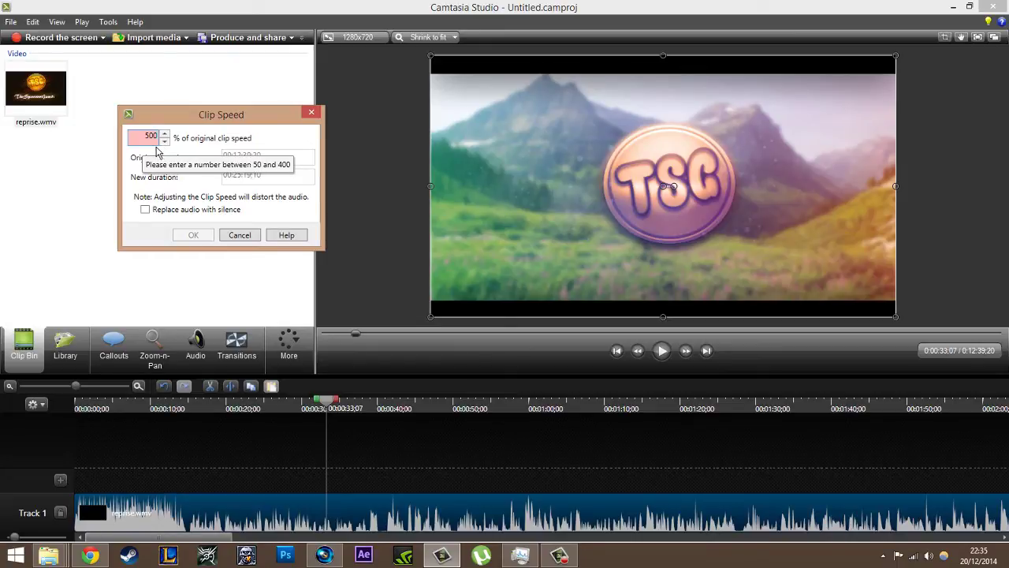
Set the clip speed of reprise.wmv to 350% and apply it.
{"action": "key", "text": "BackSpace"}
{"action": "key", "text": "BackSpace"}
{"action": "key", "text": "BackSpace"}
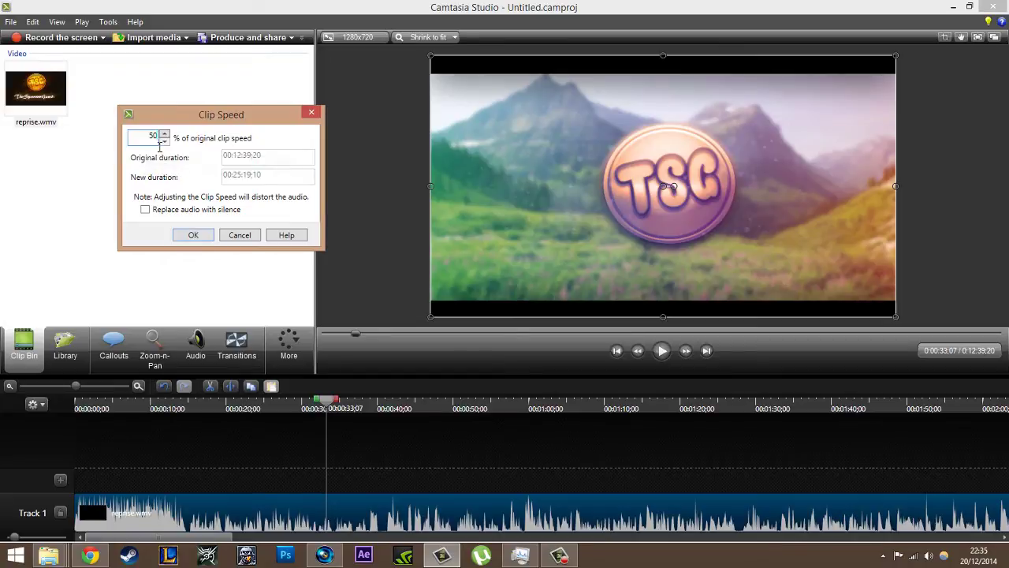
{"action": "type", "text": "350"}
{"action": "left_click", "coordinate": [197, 235]}
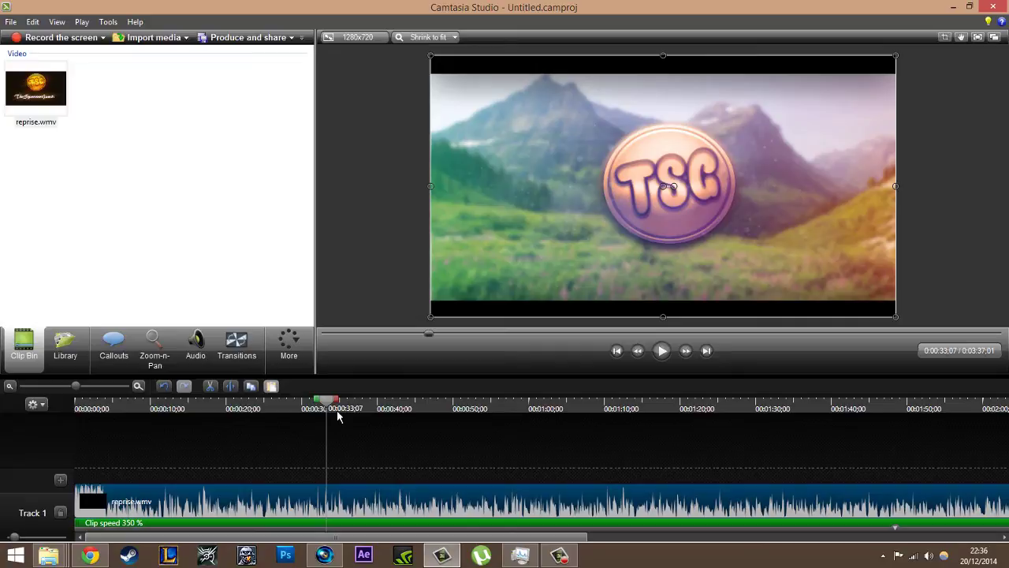
Show the audio editing tools and move the playhead to about 0:00:21;18.
{"action": "left_click", "coordinate": [207, 353]}
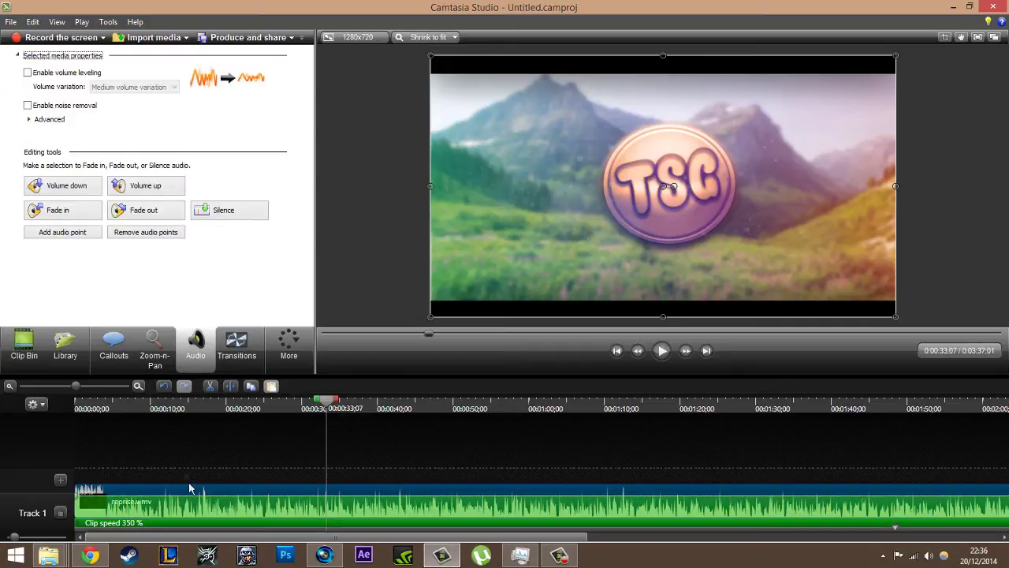
{"action": "left_click", "coordinate": [360, 405]}
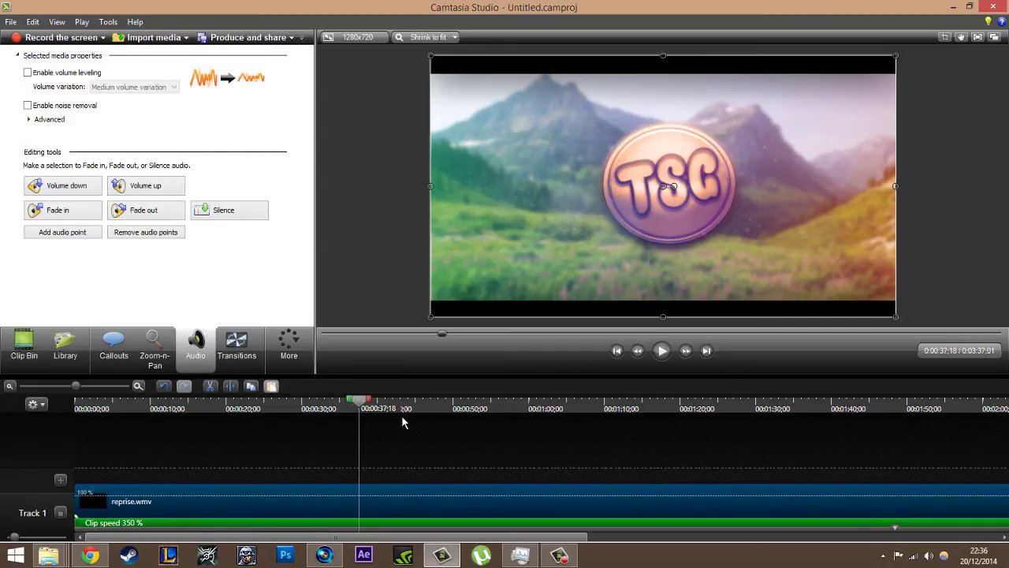
{"action": "left_click_drag", "start_coordinate": [363, 410], "coordinate": [242, 409]}
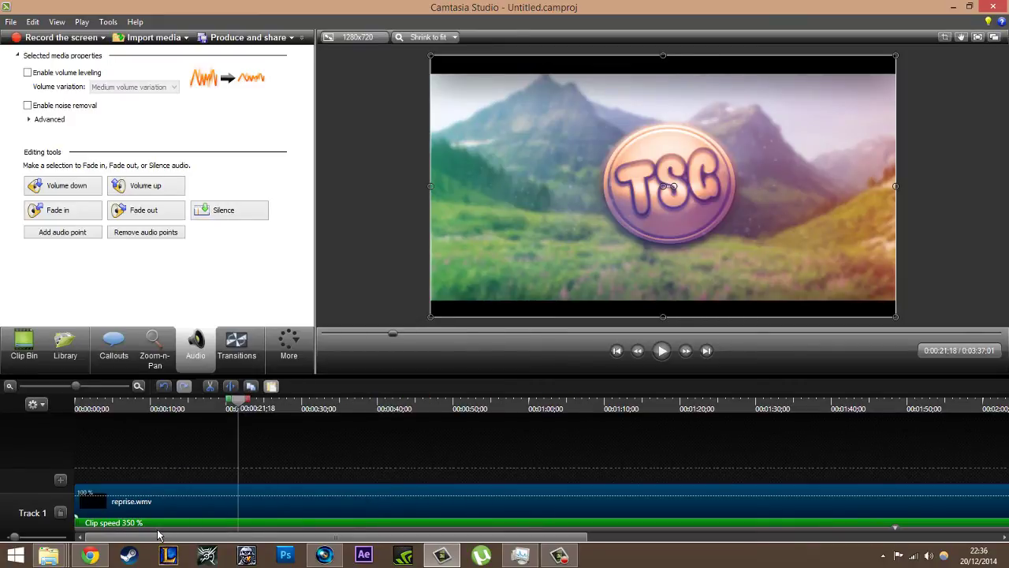
Set the clip speed of reprise.wmv back to 100% of the original.
{"action": "right_click", "coordinate": [198, 502]}
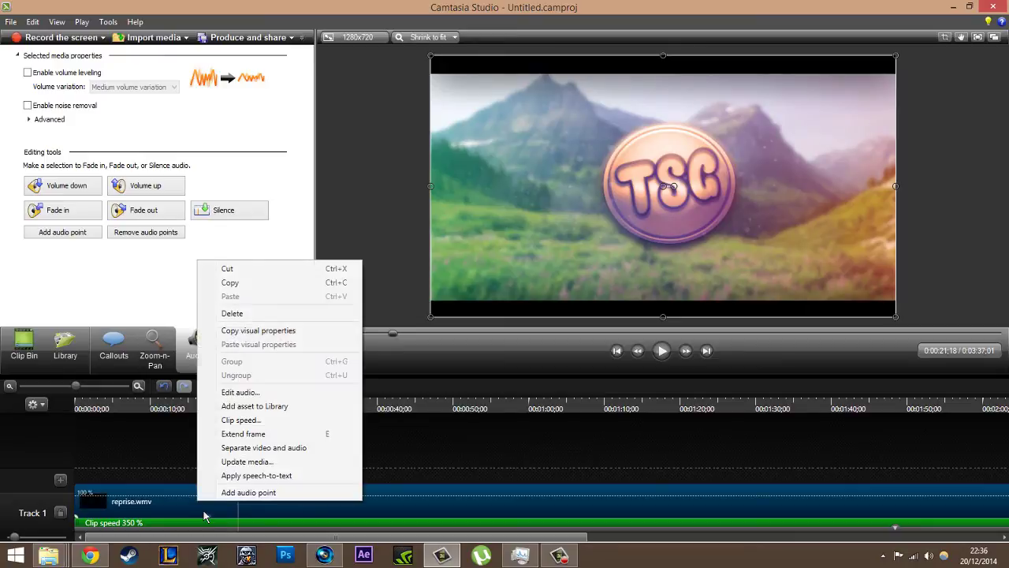
{"action": "left_click", "coordinate": [226, 422]}
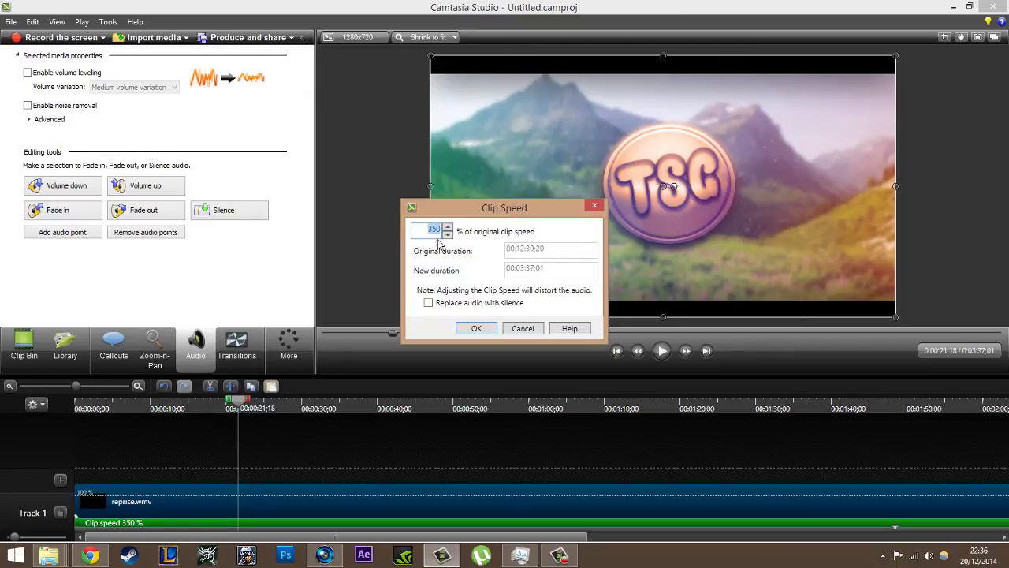
{"action": "key", "text": "BackSpace"}
{"action": "type", "text": "1"}
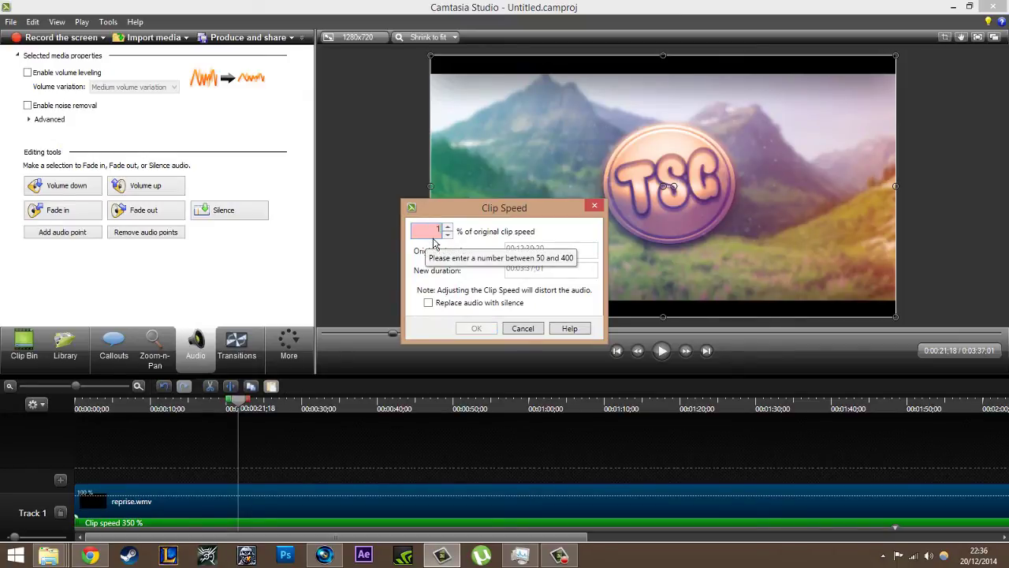
{"action": "type", "text": "00"}
{"action": "key", "text": "Return"}
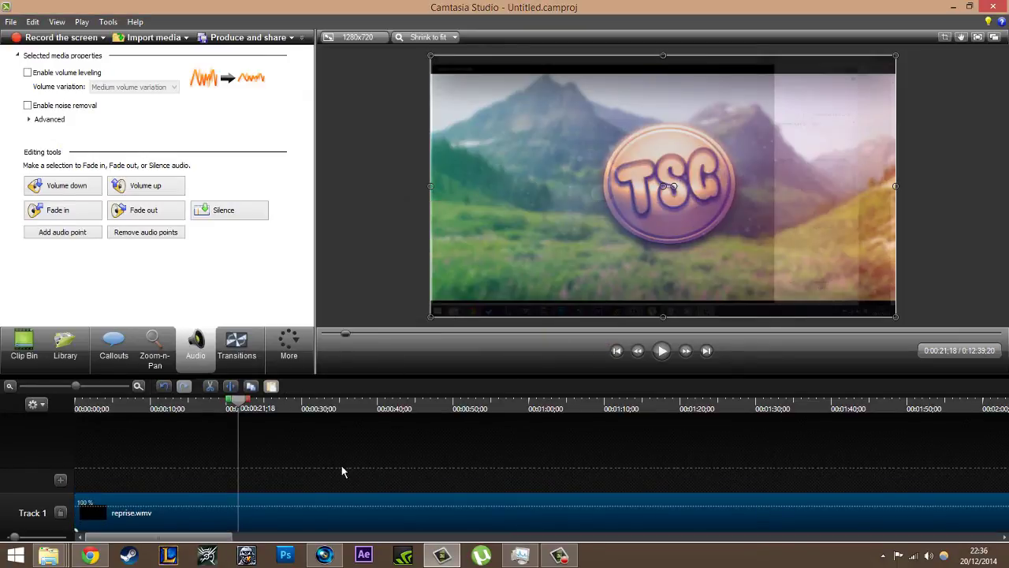
Slow reprise.wmv down by setting its clip speed to 50%.
{"action": "right_click", "coordinate": [297, 517]}
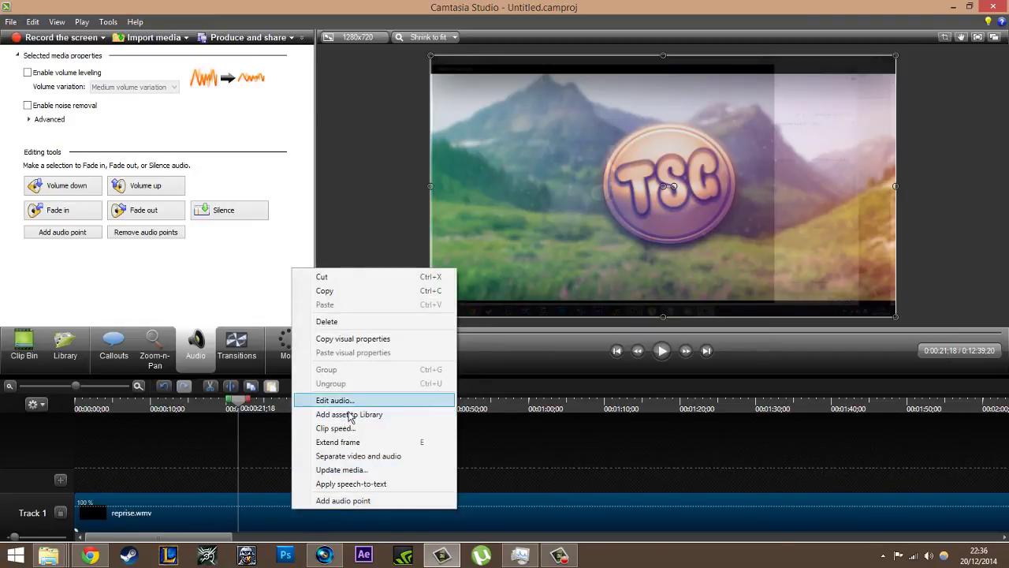
{"action": "left_click", "coordinate": [345, 429]}
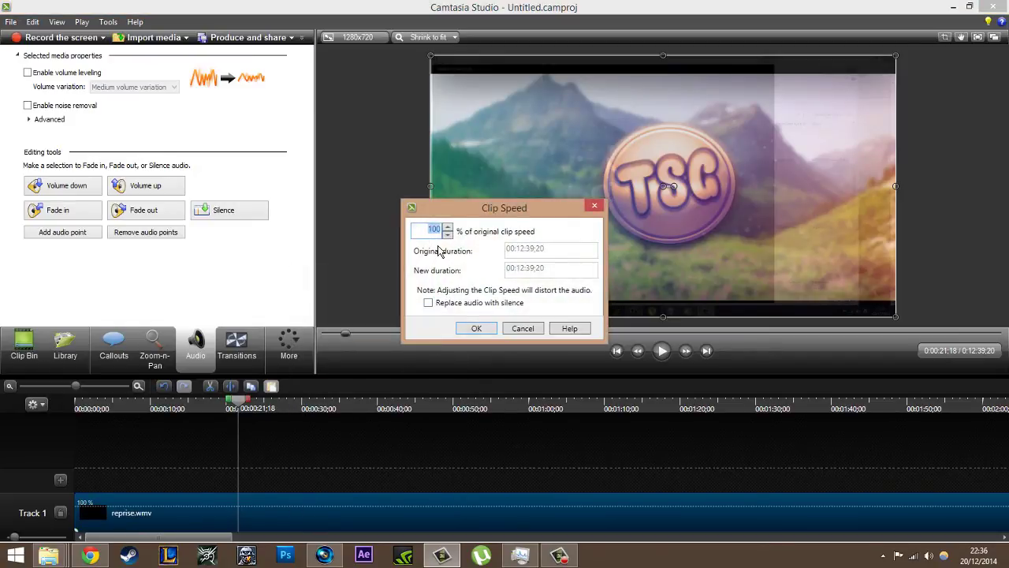
{"action": "key", "text": "BackSpace"}
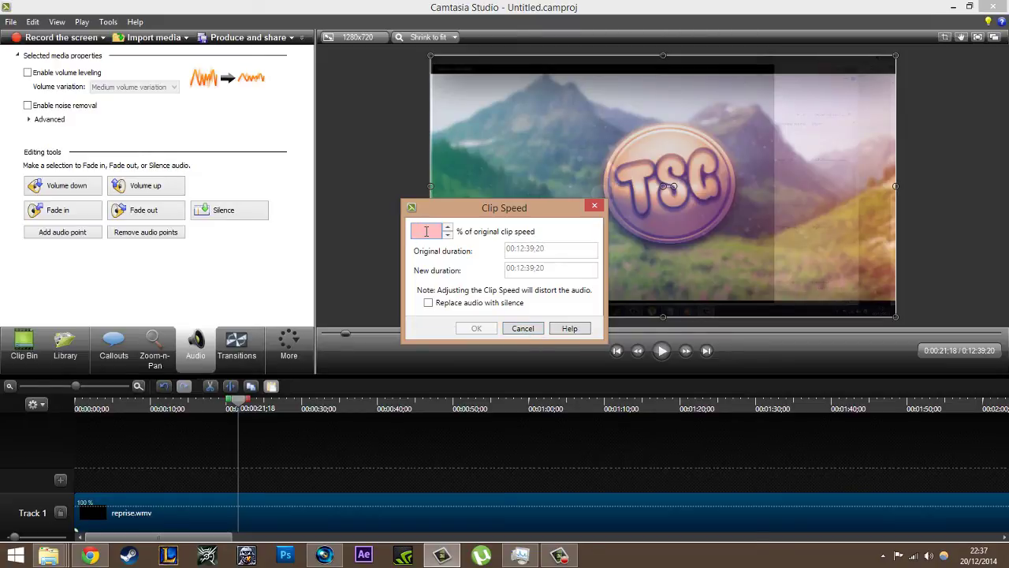
{"action": "type", "text": "50"}
{"action": "key", "text": "Return"}
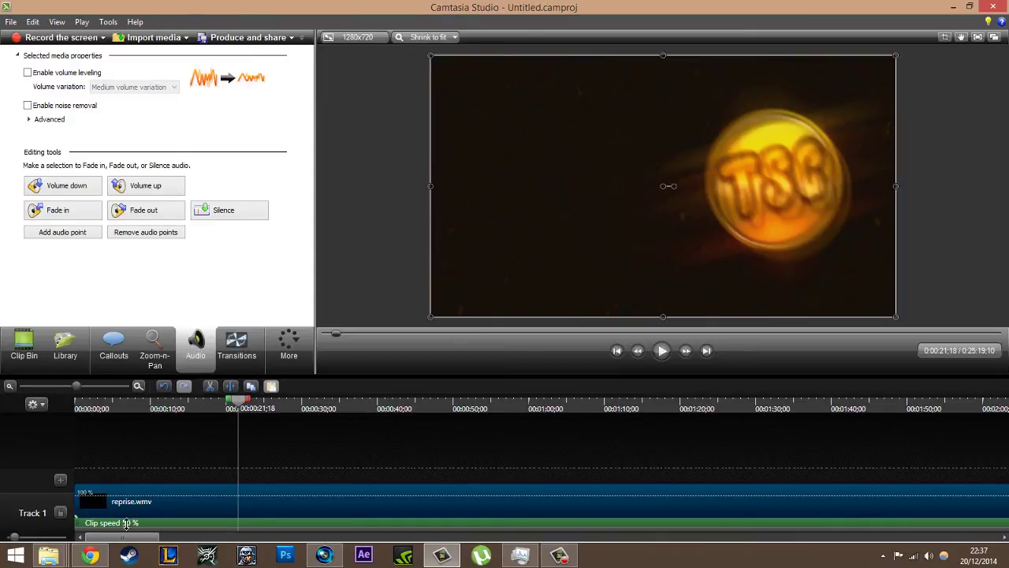
Set the clip speed of reprise.wmv to 250% without replacing the audio with silence, and briefly play back the result.
{"action": "right_click", "coordinate": [331, 511]}
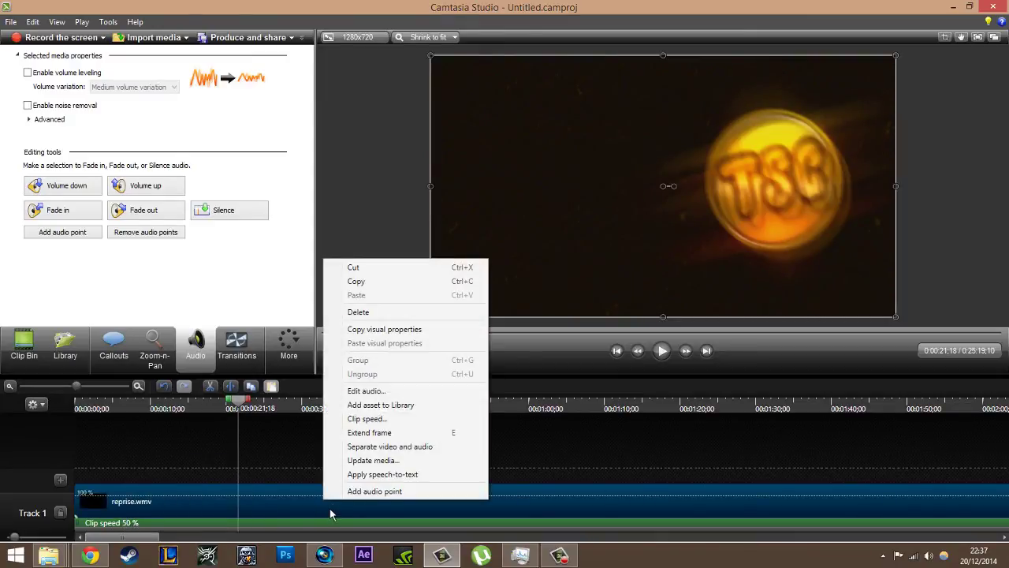
{"action": "left_click", "coordinate": [370, 419]}
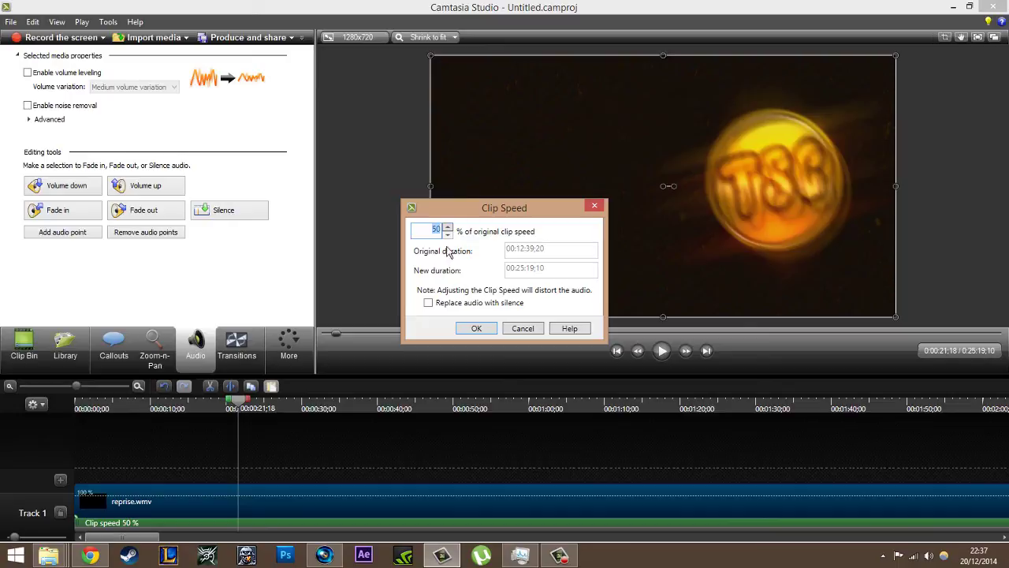
{"action": "type", "text": "250"}
{"action": "left_click", "coordinate": [461, 305]}
{"action": "left_click", "coordinate": [438, 309]}
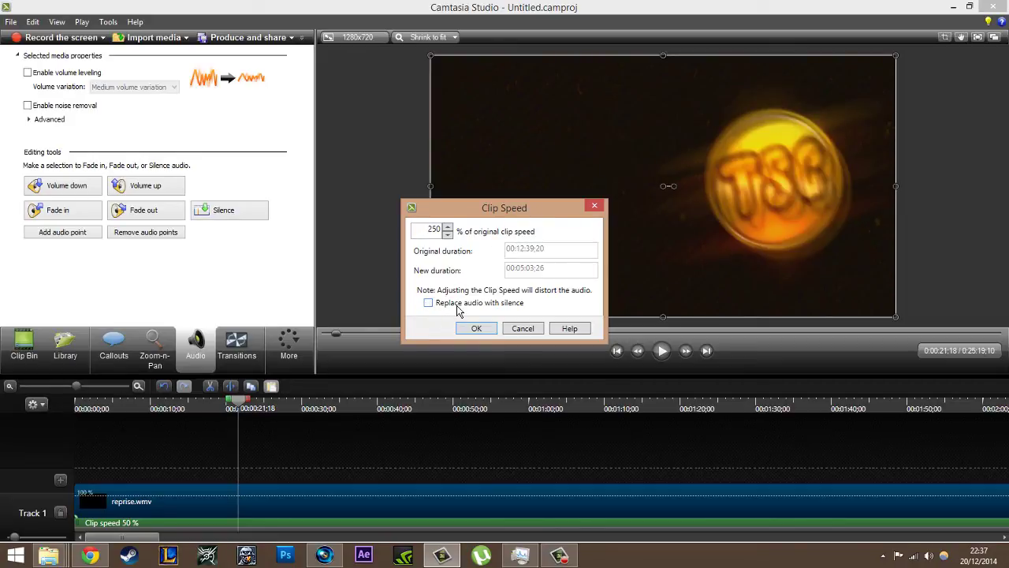
{"action": "left_click", "coordinate": [476, 328]}
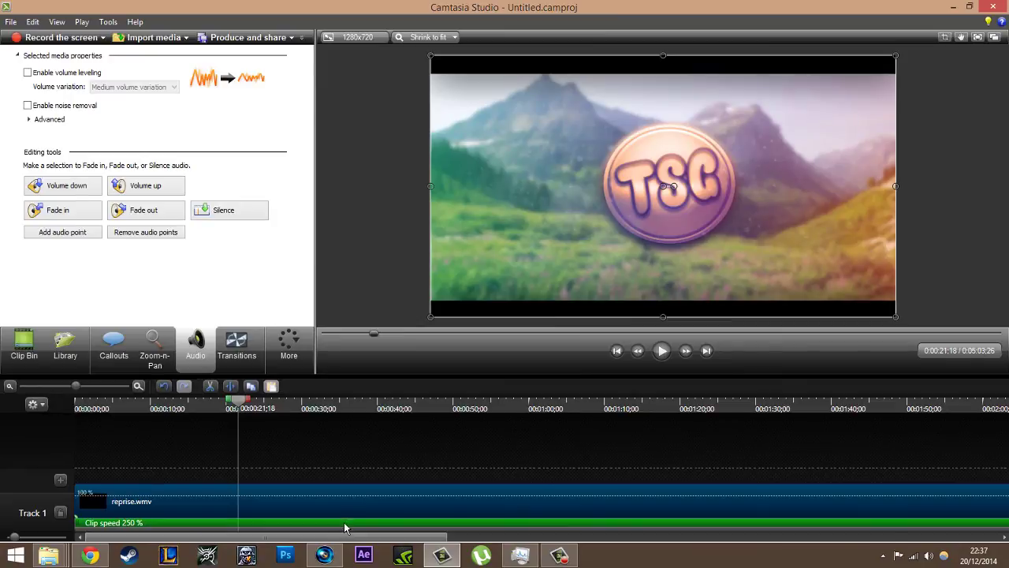
{"action": "left_click", "coordinate": [666, 359]}
{"action": "left_click", "coordinate": [668, 362]}
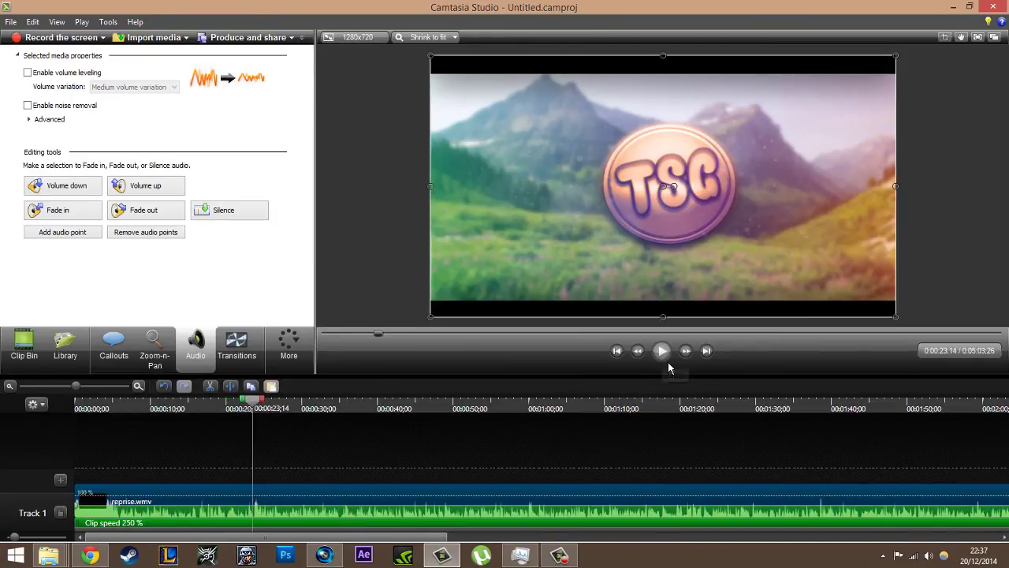
{"action": "right_click", "coordinate": [289, 500]}
{"action": "left_click", "coordinate": [332, 404]}
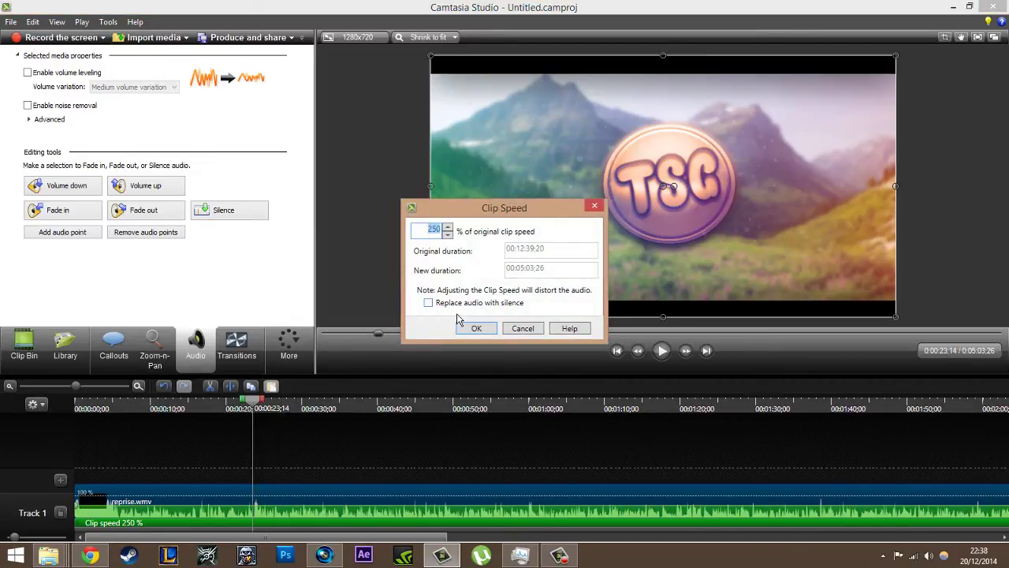
{"action": "left_click_drag", "start_coordinate": [470, 209], "coordinate": [394, 183]}
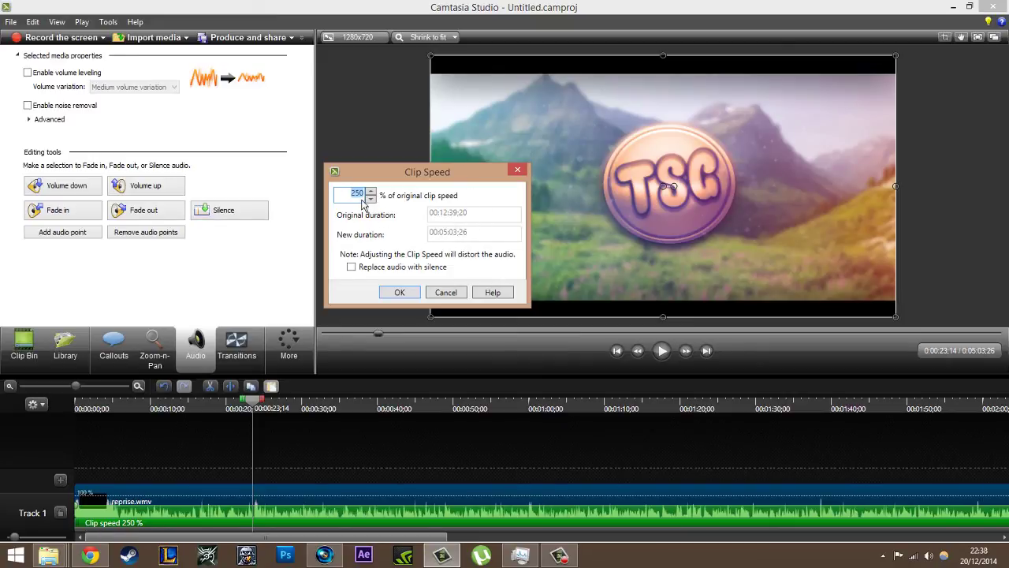
{"action": "key", "text": "BackSpace"}
{"action": "type", "text": "350"}
{"action": "left_click", "coordinate": [447, 293]}
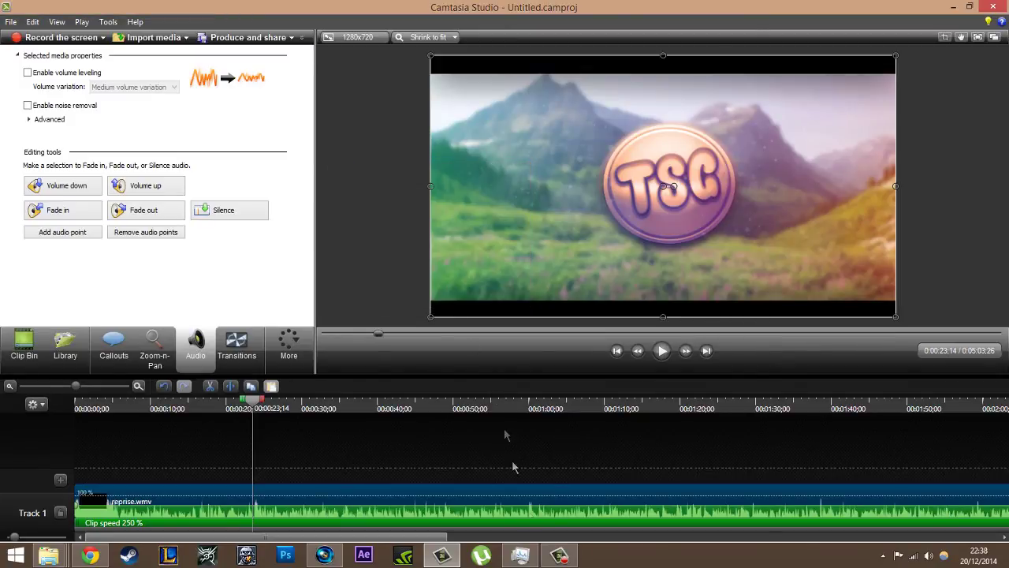
{"action": "left_click", "coordinate": [560, 555]}
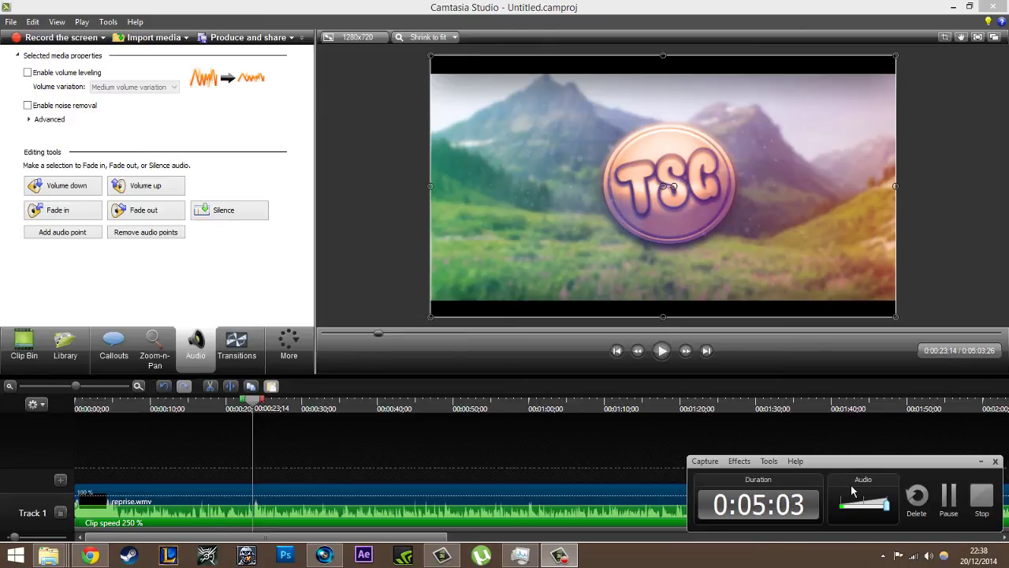
{"action": "left_click", "coordinate": [984, 493]}
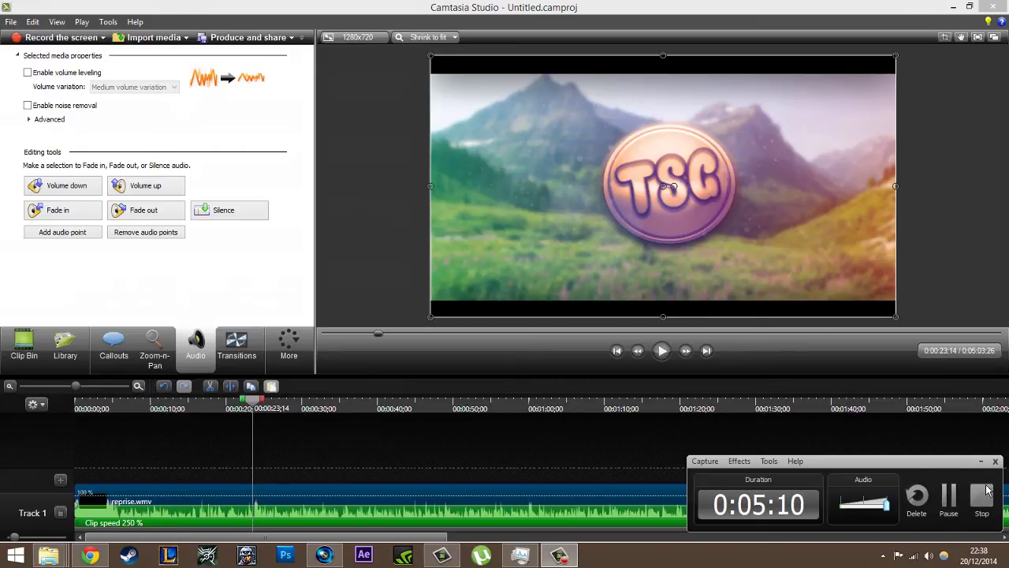